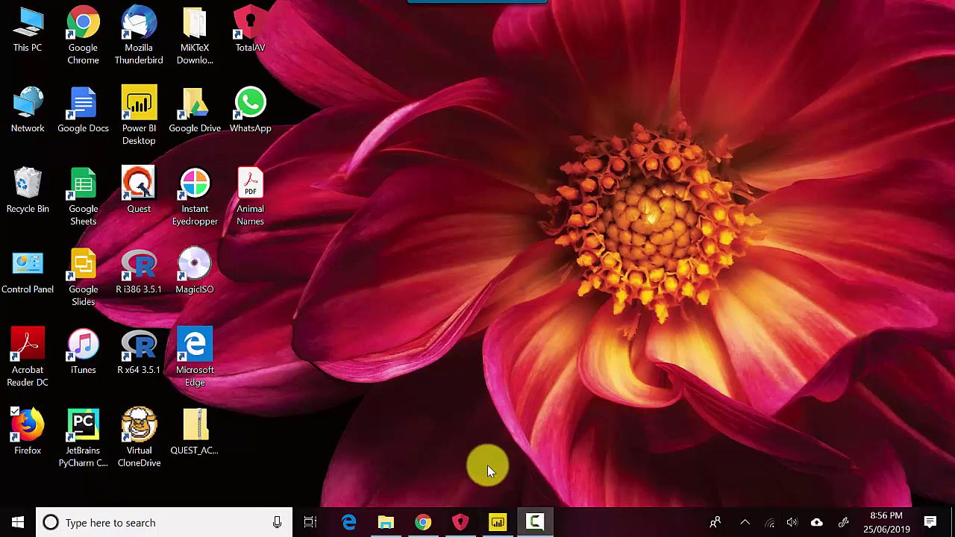
# - Add a matrix visual to the report page and enlarge it to fill most of the canvas
pyautogui.click(497, 523)
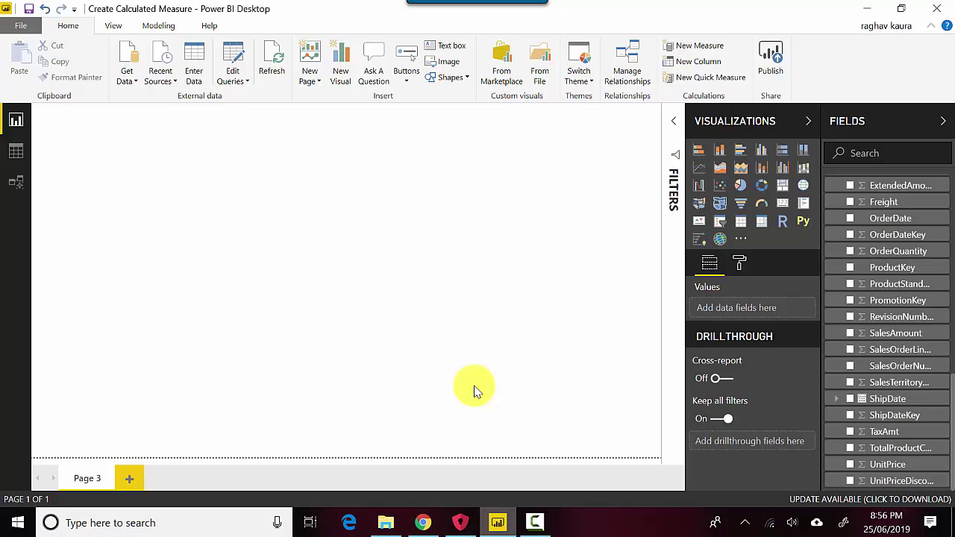
pyautogui.click(761, 221)
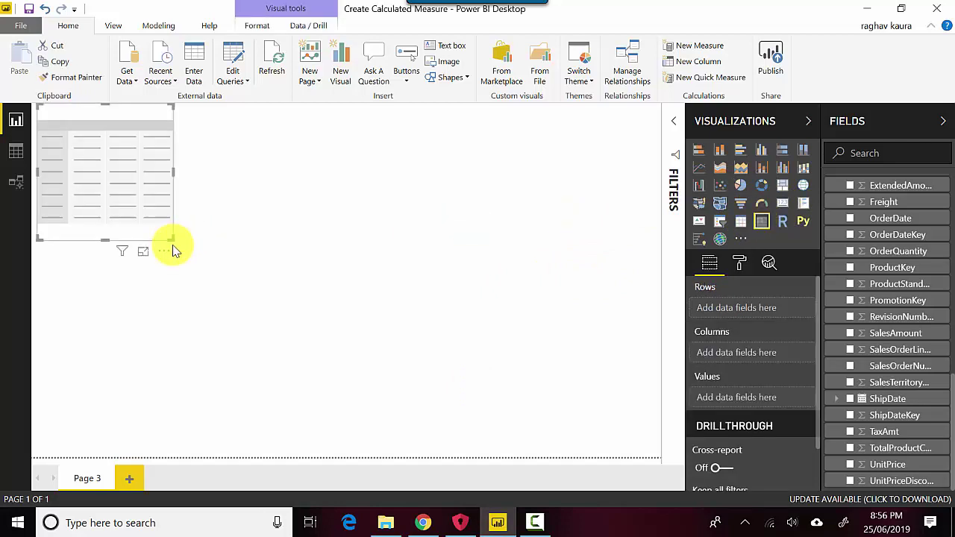
pyautogui.moveTo(171, 239); pyautogui.dragTo(621, 403)
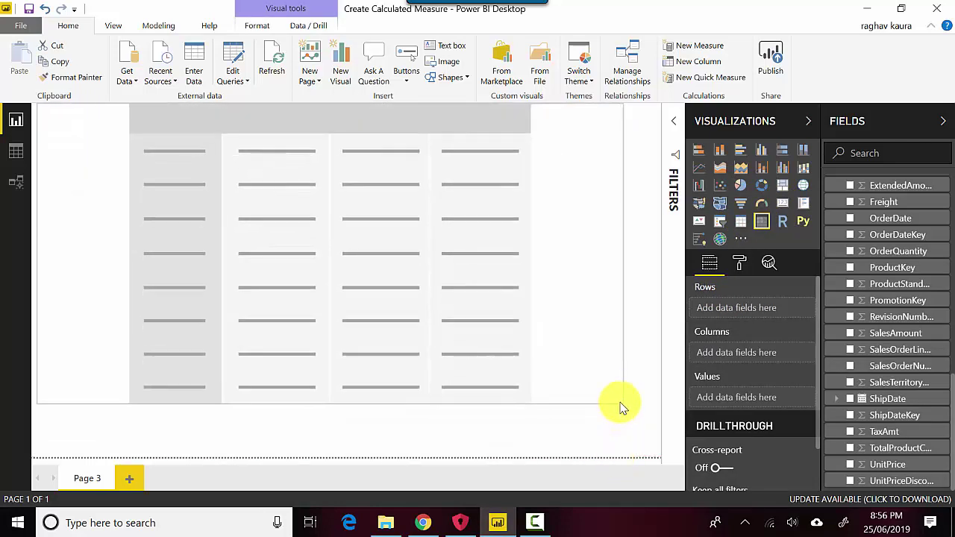
# - Put CalendarYear in Columns, EnglishMonthName in Rows and SalesAmount in Values
pyautogui.moveTo(951, 392); pyautogui.dragTo(945, 199)
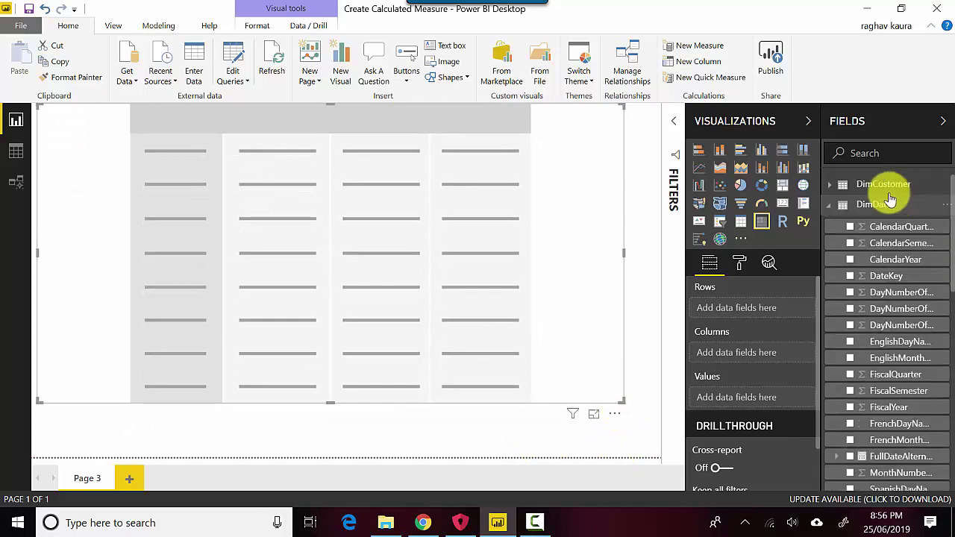
pyautogui.moveTo(901, 259); pyautogui.dragTo(837, 311)
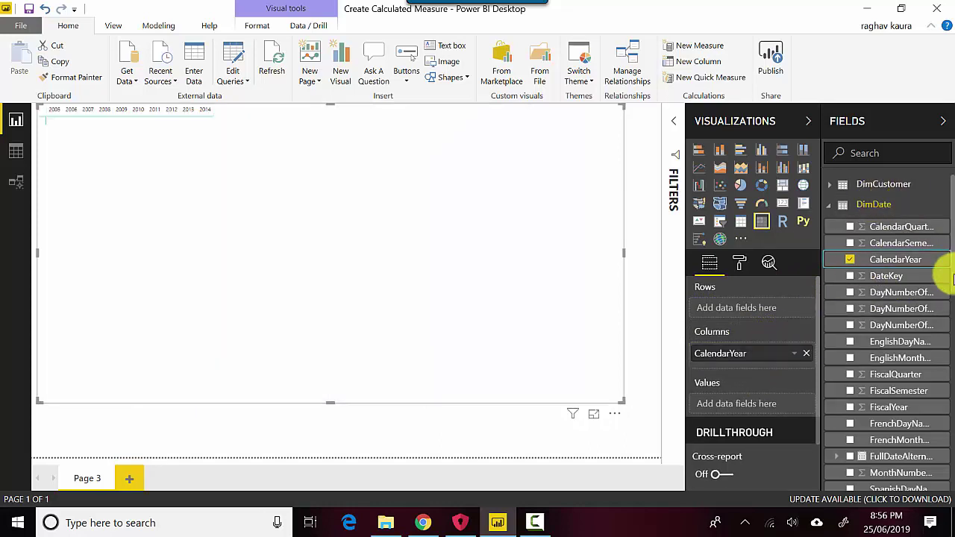
pyautogui.moveTo(953, 293); pyautogui.dragTo(953, 309)
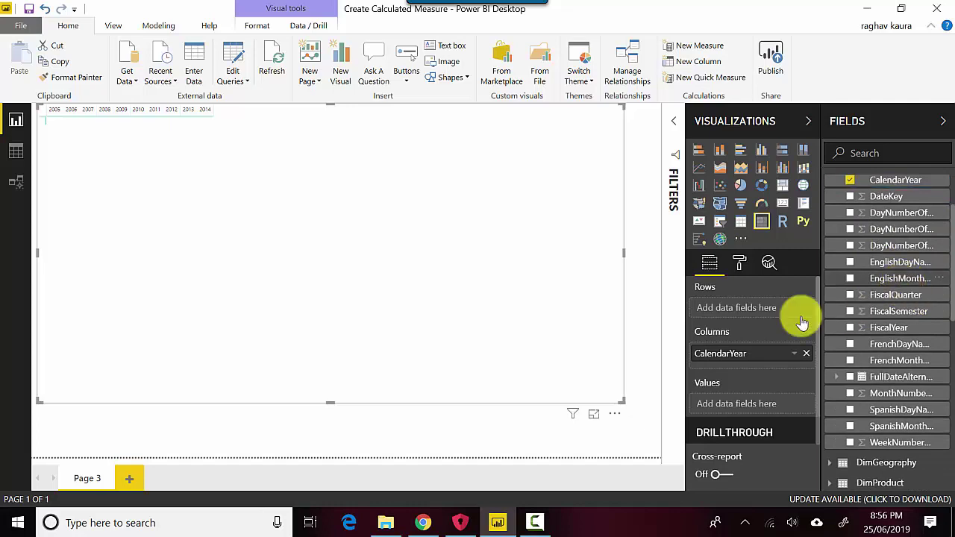
pyautogui.moveTo(802, 321); pyautogui.dragTo(764, 318)
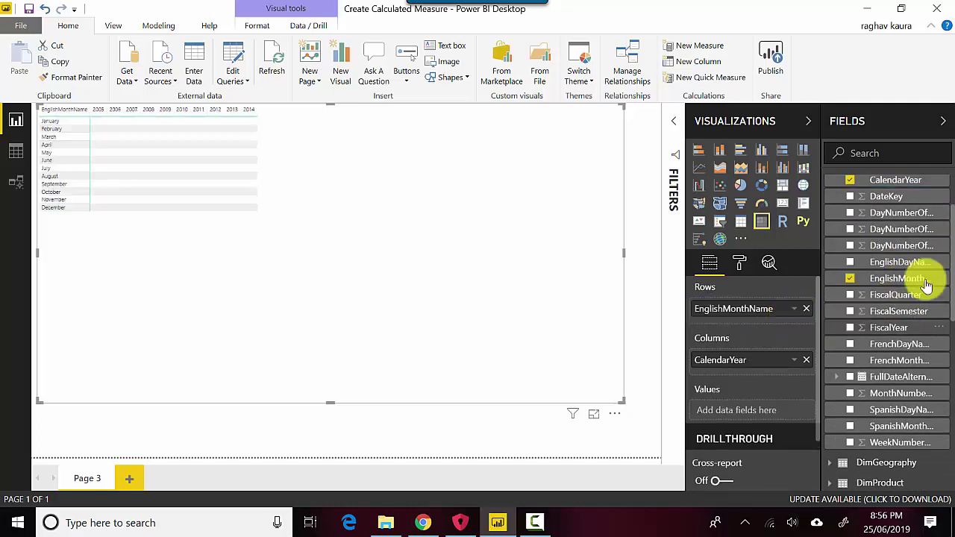
pyautogui.moveTo(945, 386); pyautogui.dragTo(954, 446)
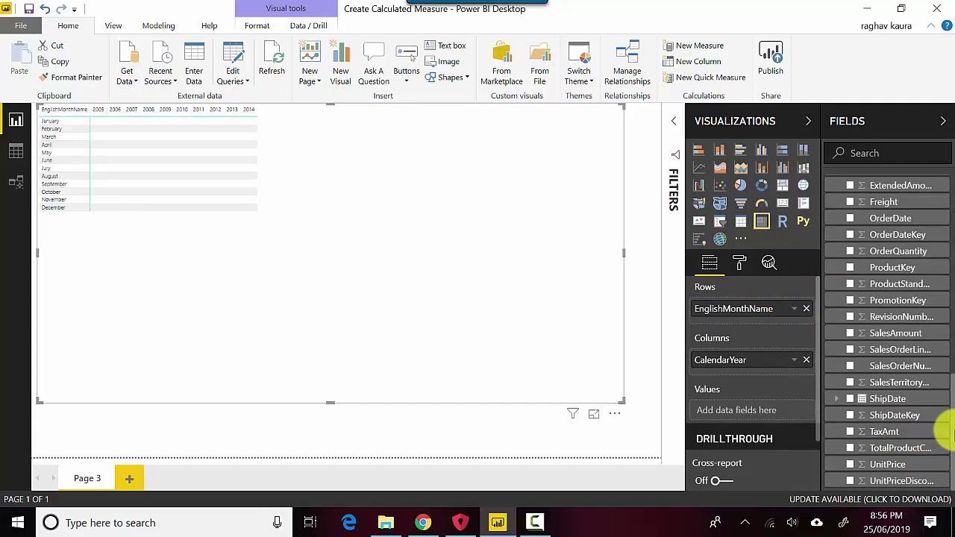
pyautogui.moveTo(895, 333); pyautogui.dragTo(757, 390)
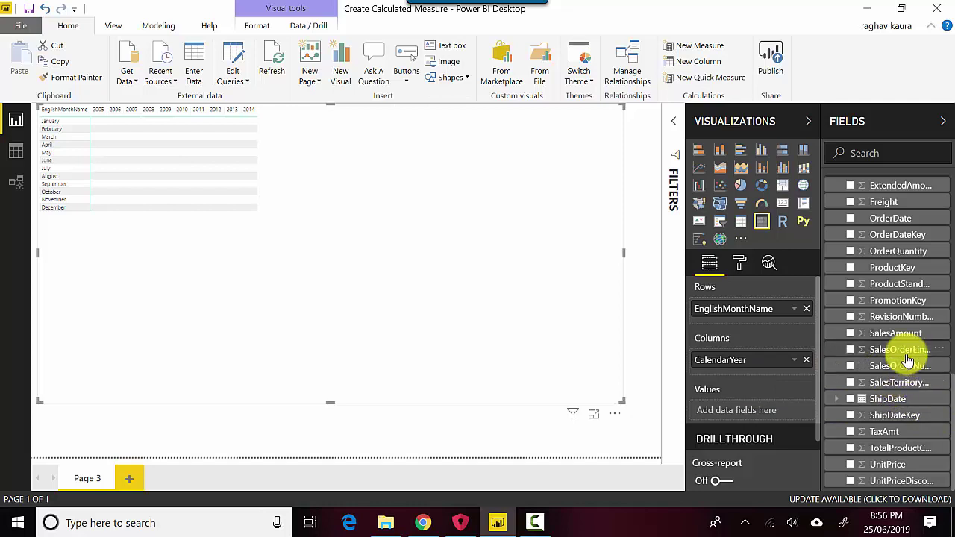
pyautogui.moveTo(895, 335); pyautogui.dragTo(772, 410)
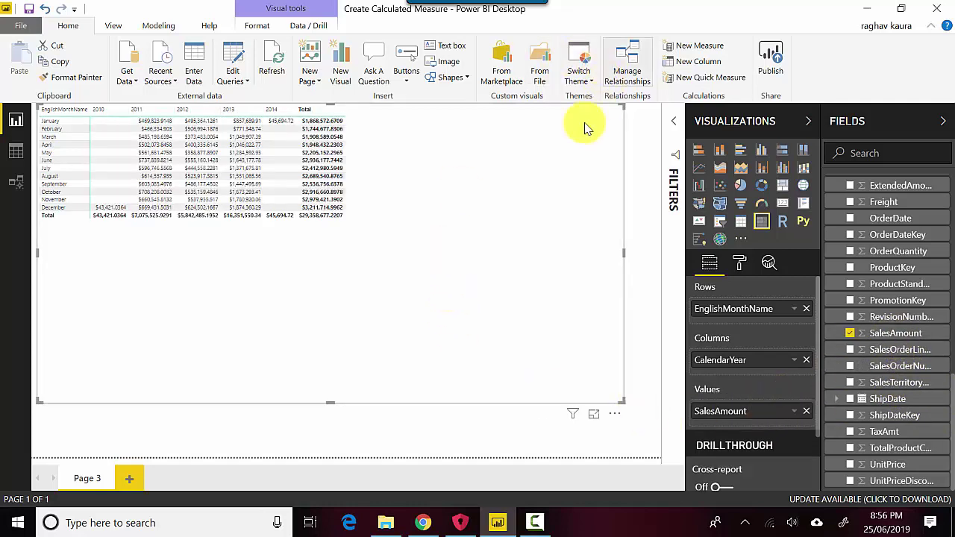
# - Show the monthly SalesAmount matrix in focus mode, enlarged across the whole canvas
pyautogui.click(593, 416)
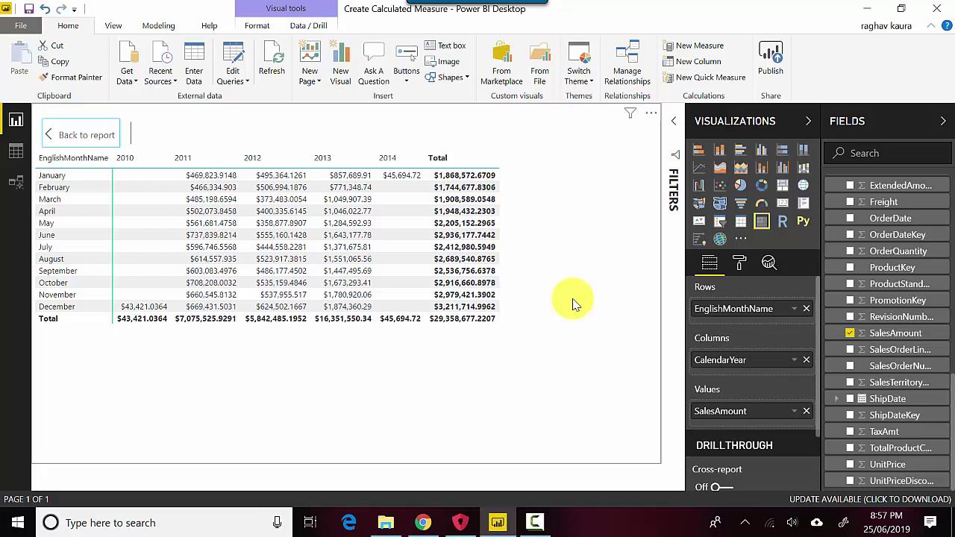
# - Start a new measure named SalesAmountYTD that uses the TOTALYTD function
pyautogui.click(689, 47)
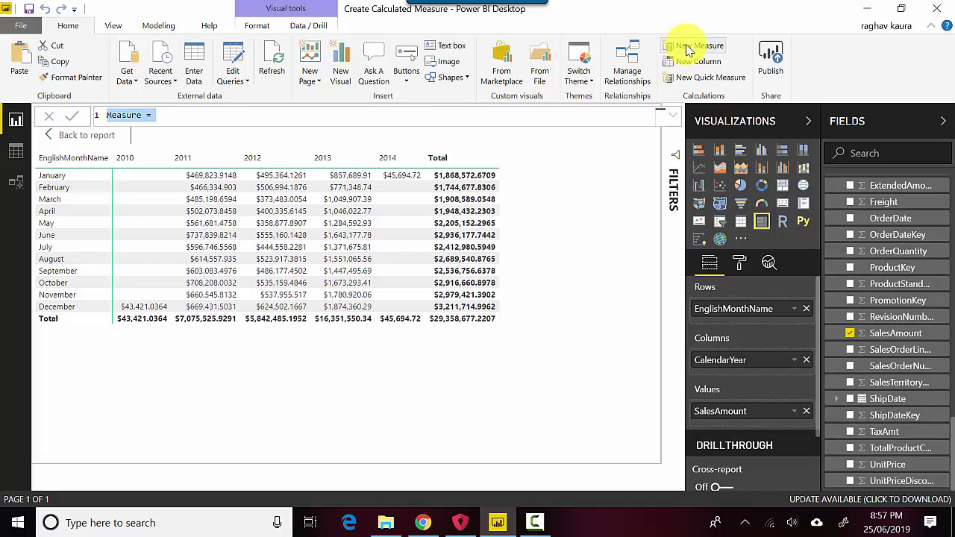
pyautogui.write('SalesA')
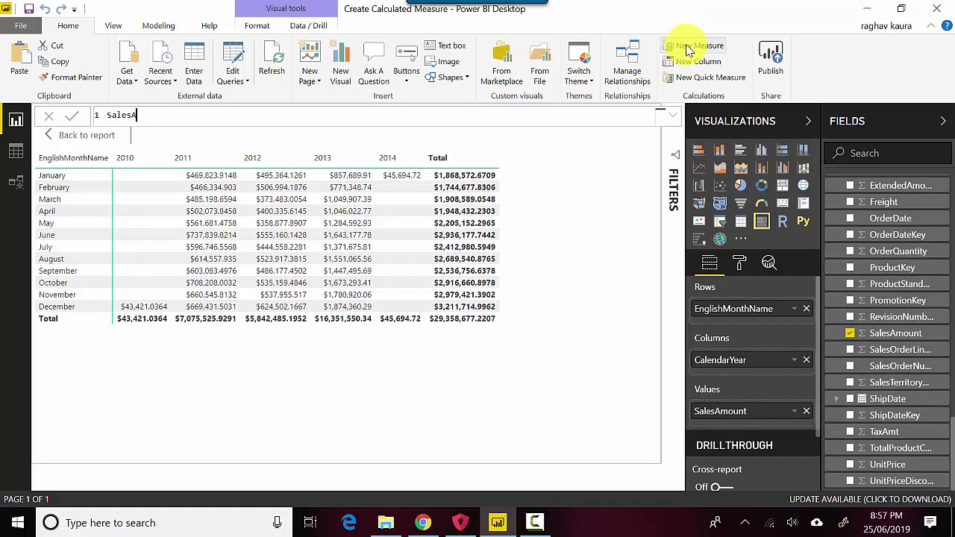
pyautogui.write('mountYTD=ytd')
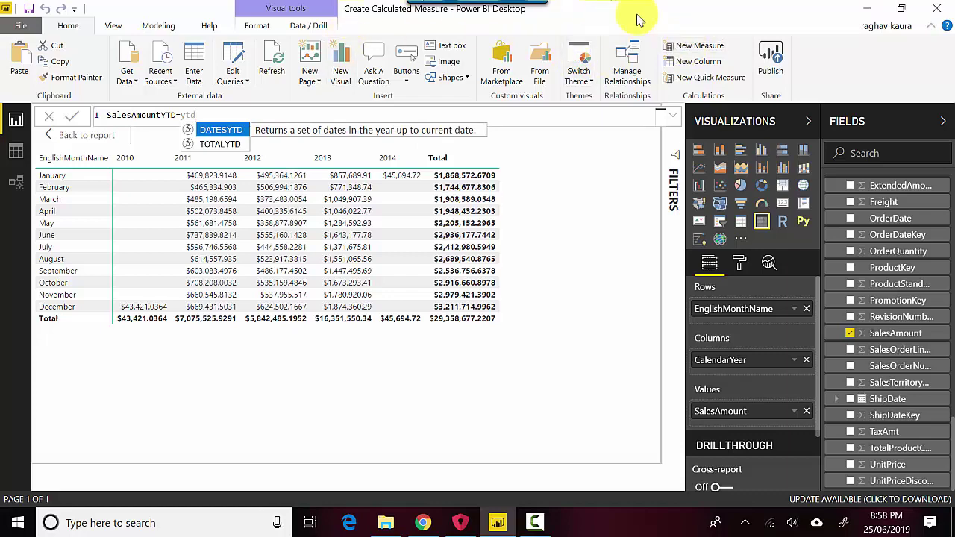
pyautogui.press('BackSpace')
pyautogui.press('BackSpace')
pyautogui.press('BackSpace')
pyautogui.write('tota')
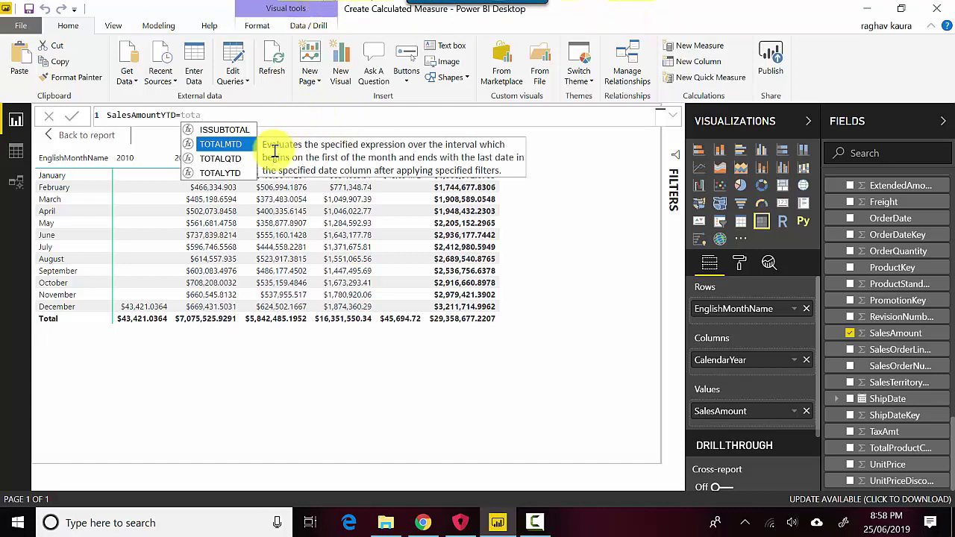
pyautogui.click(221, 173)
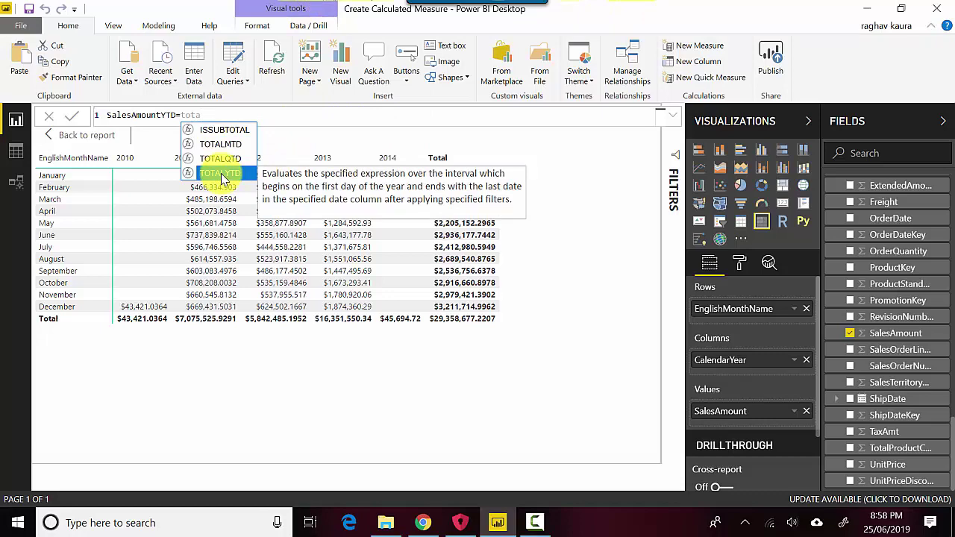
pyautogui.doubleClick(221, 173)
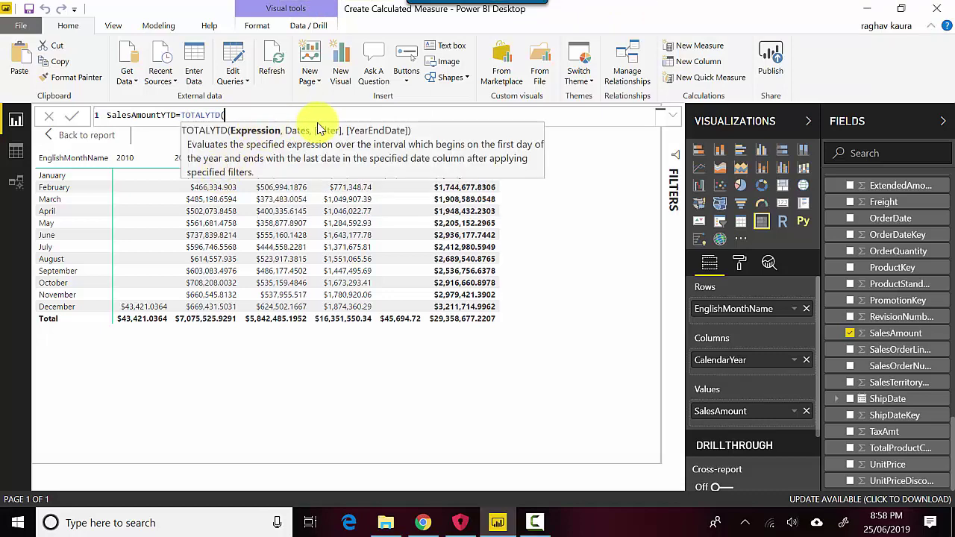
# - Complete TOTALYTD with sum(FactInternetSales[SalesAmount]) over DimDate[FullDateAlternateKey]
pyautogui.write('sum(')
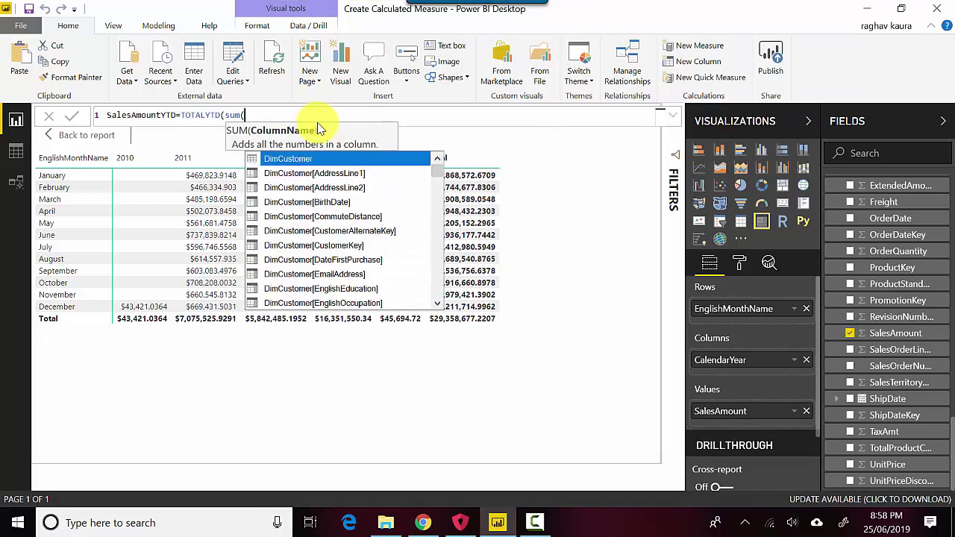
pyautogui.write('sasles')
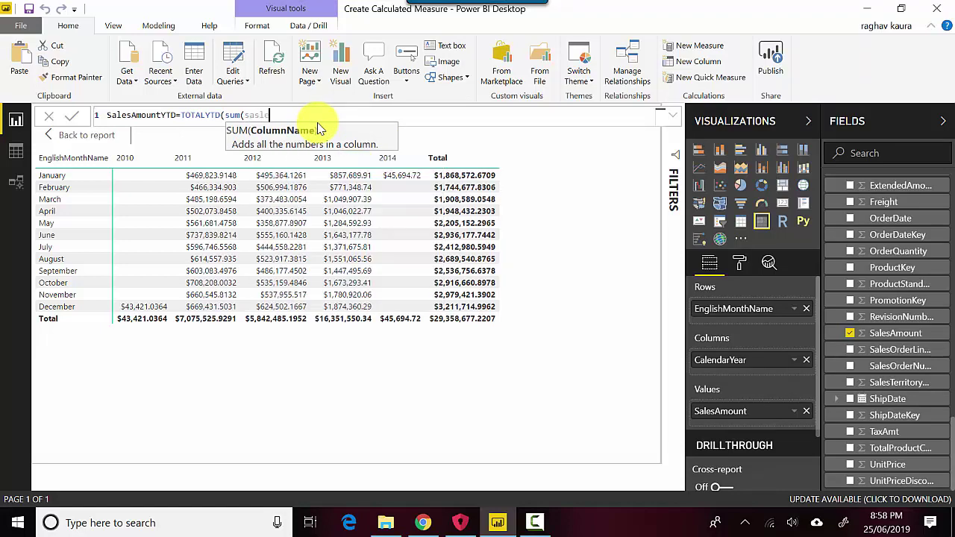
pyautogui.press('BackSpace')
pyautogui.press('BackSpace')
pyautogui.press('BackSpace')
pyautogui.press('BackSpace')
pyautogui.write('les')
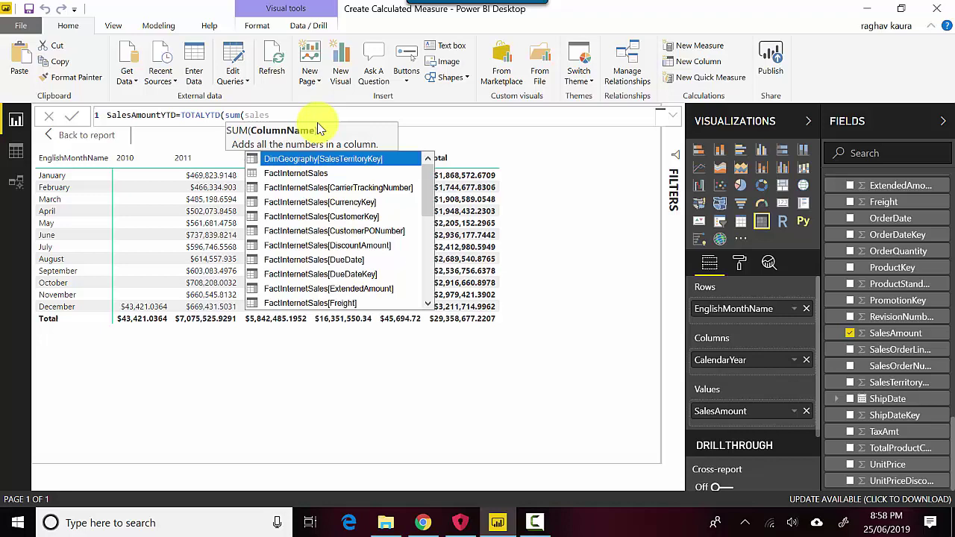
pyautogui.write('[SalesAmo')
pyautogui.press('Tab')
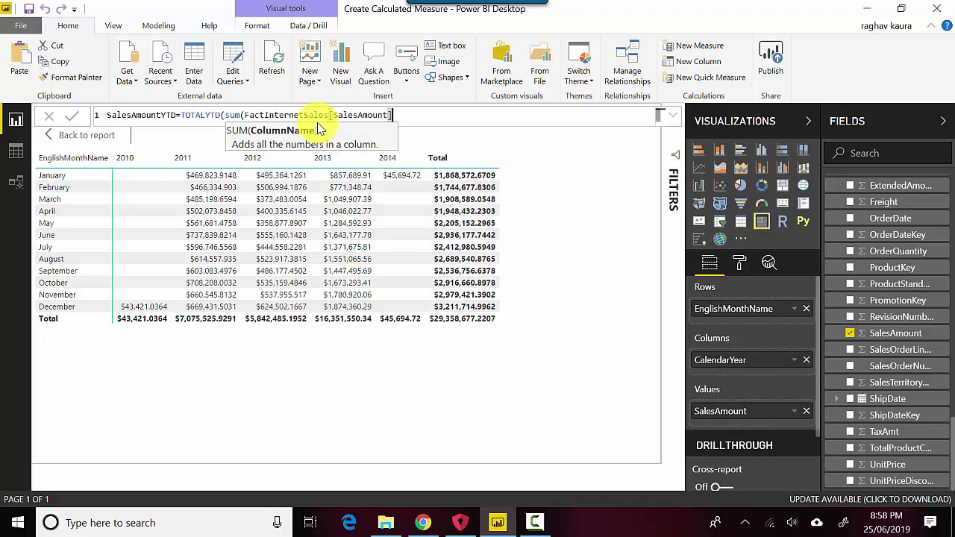
pyautogui.write(')')
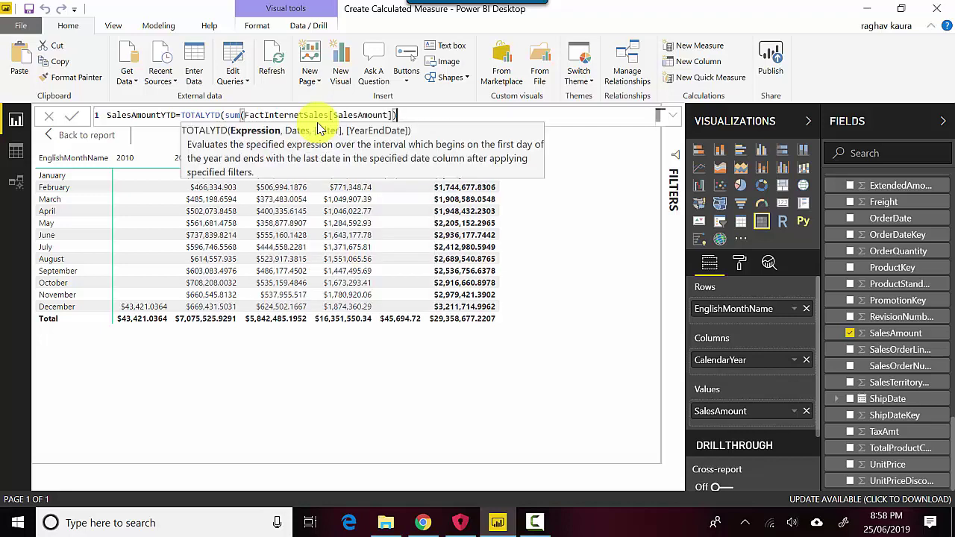
pyautogui.write(',')
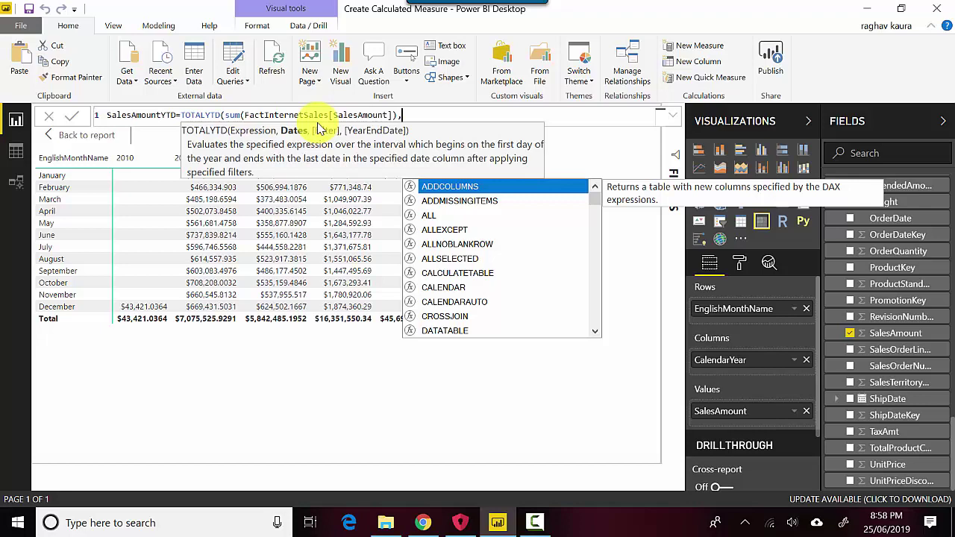
pyautogui.write('ful')
pyautogui.press('Tab')
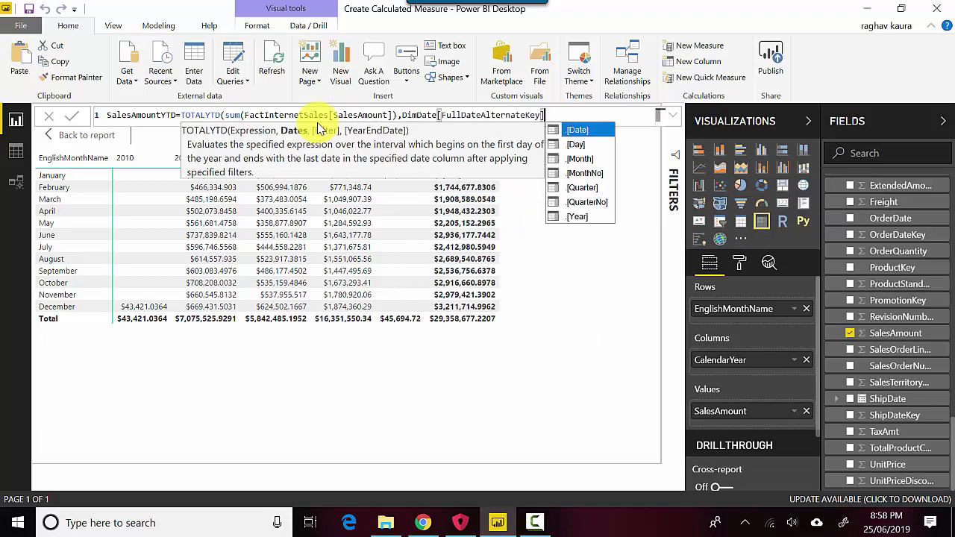
pyautogui.write(')')
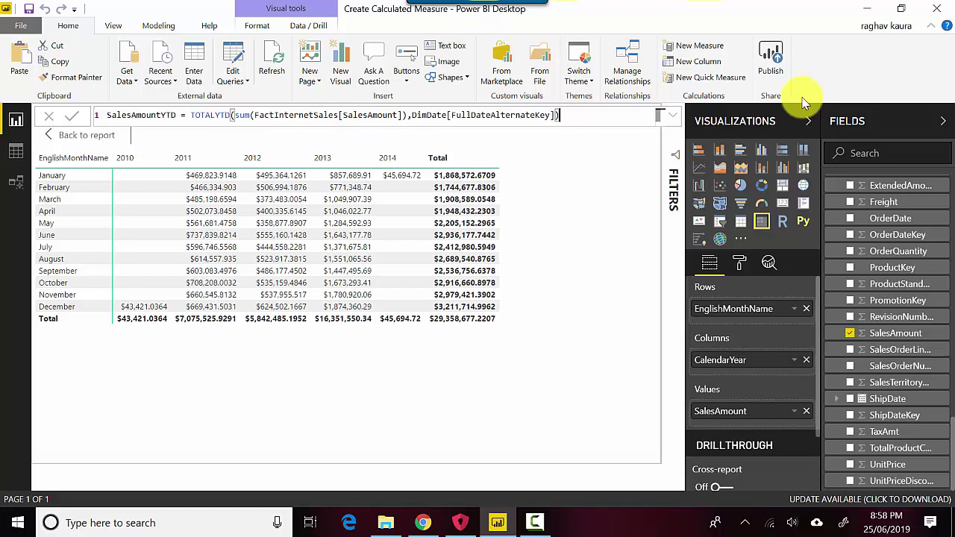
# - Search the fields for 'salesam' and select SalesAmountYTD under DimCustomer to view its formula
pyautogui.moveTo(951, 447); pyautogui.dragTo(946, 336)
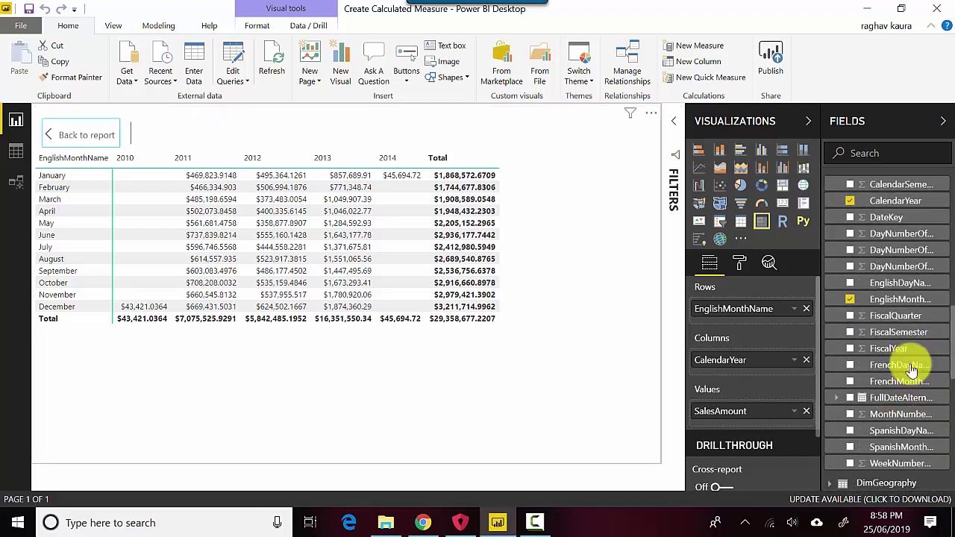
pyautogui.click(879, 154)
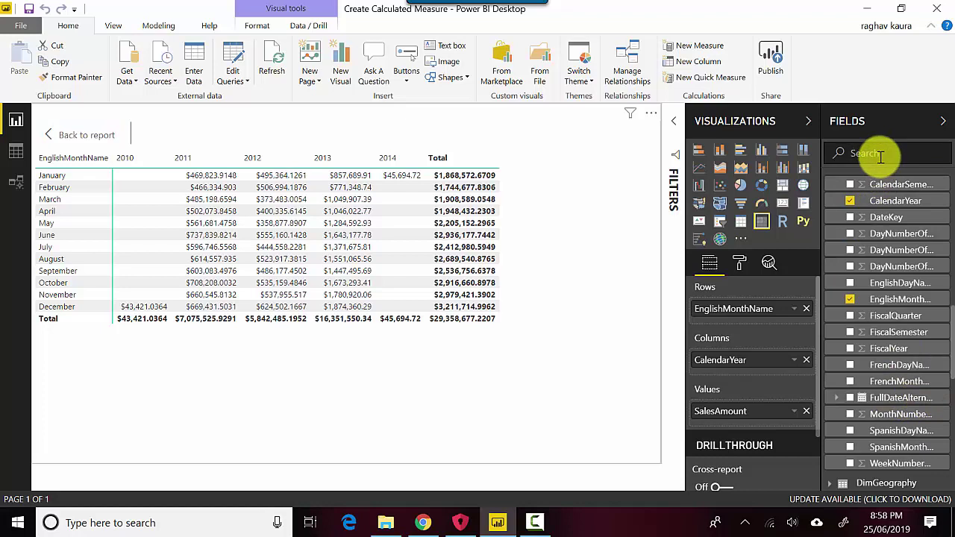
pyautogui.write('salesam')
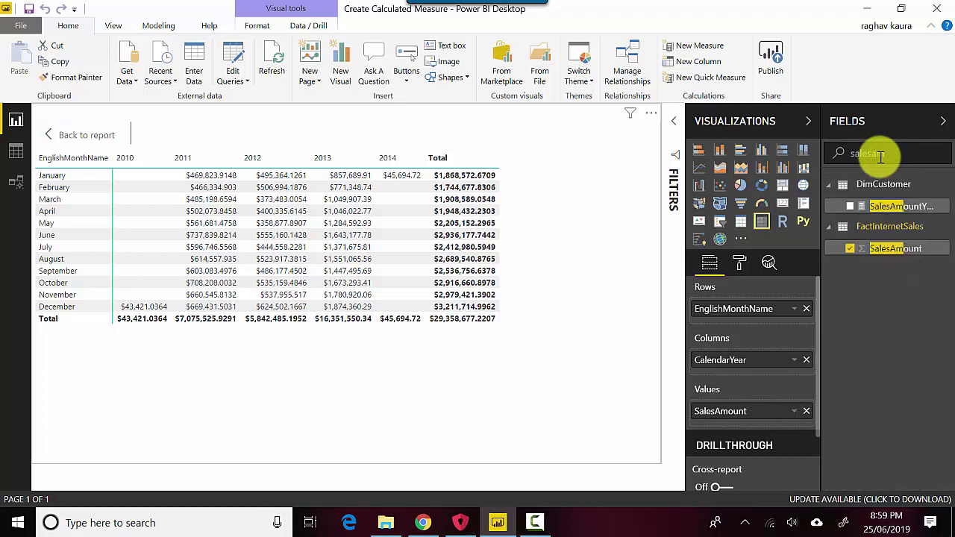
pyautogui.click(890, 210)
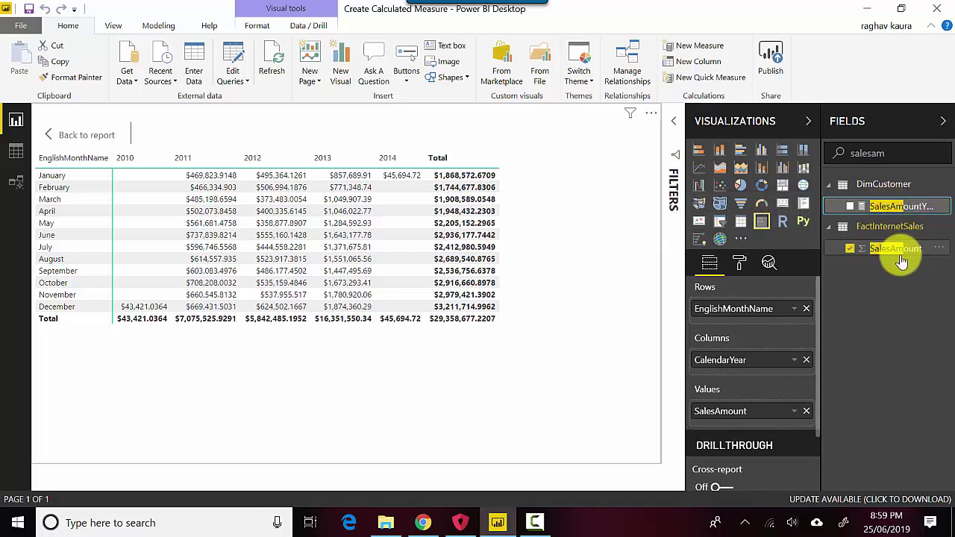
pyautogui.click(888, 208)
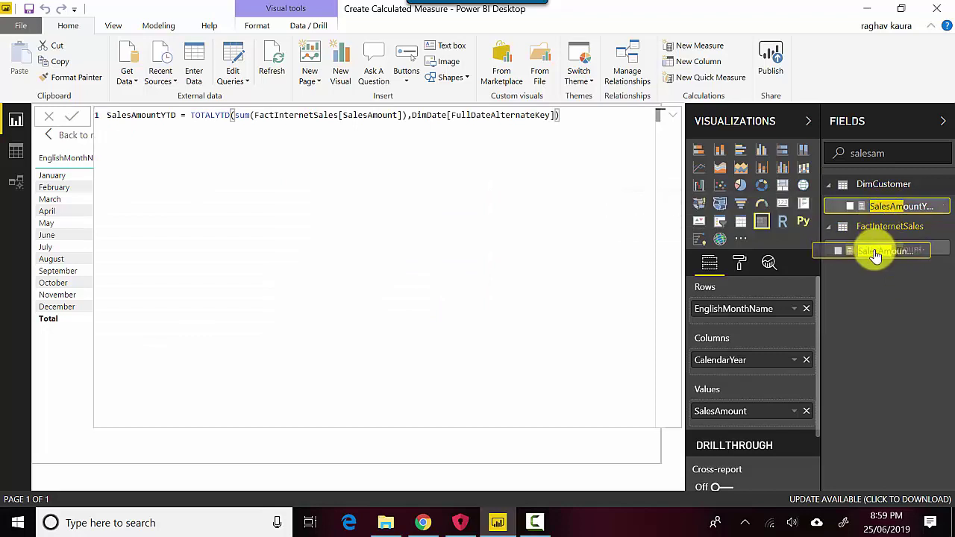
# - Set SalesAmountYTD's home table to FactInternetSales and expand that table in the Fields pane
pyautogui.click(942, 207)
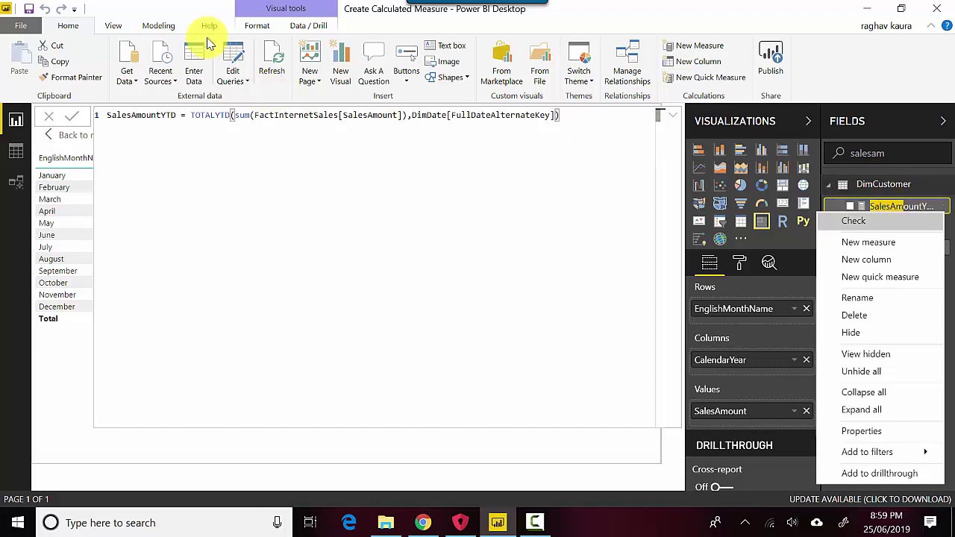
pyautogui.click(257, 29)
pyautogui.click(157, 27)
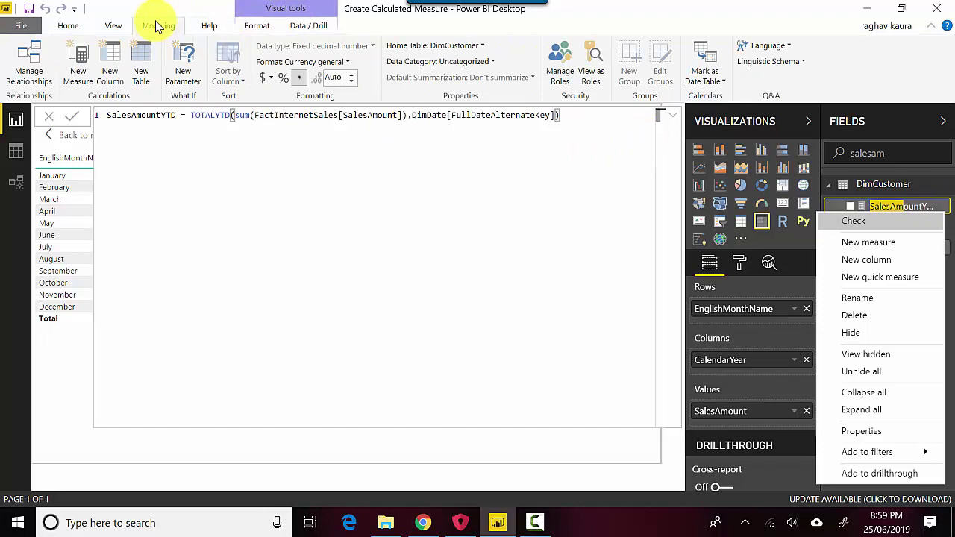
pyautogui.click(481, 47)
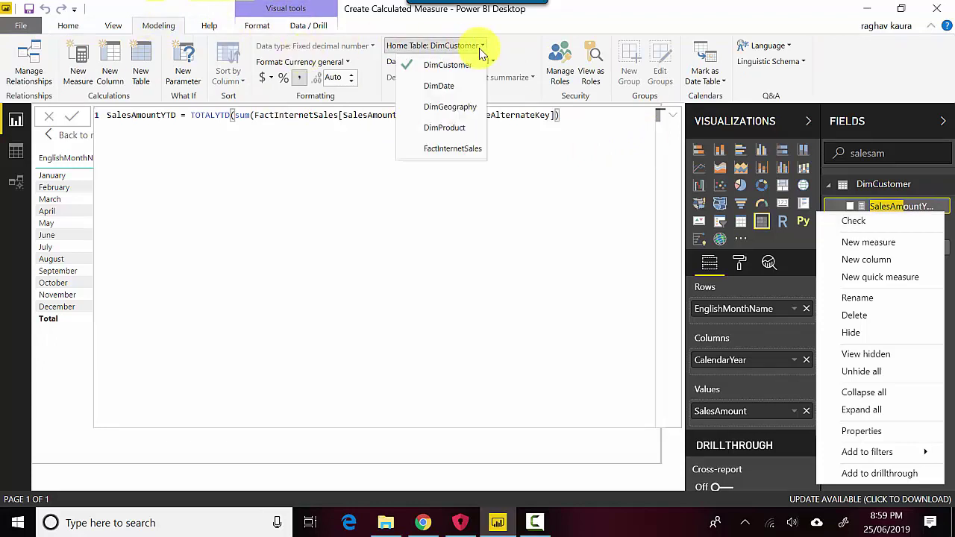
pyautogui.click(473, 149)
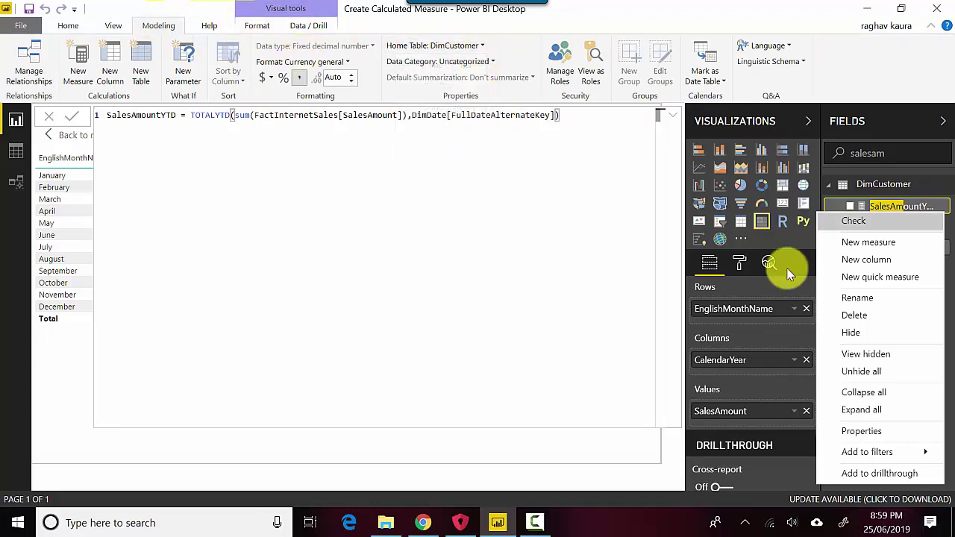
pyautogui.click(890, 111)
pyautogui.click(940, 121)
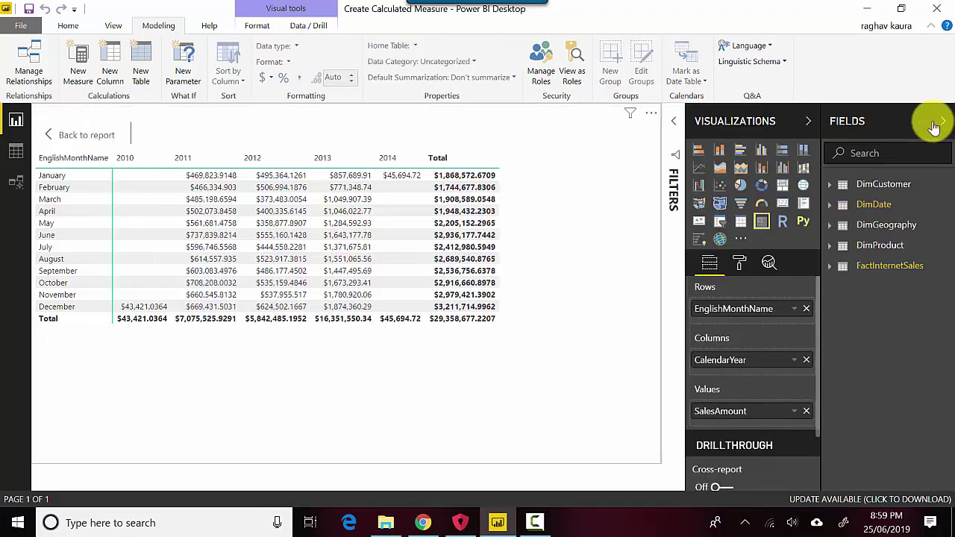
pyautogui.click(829, 266)
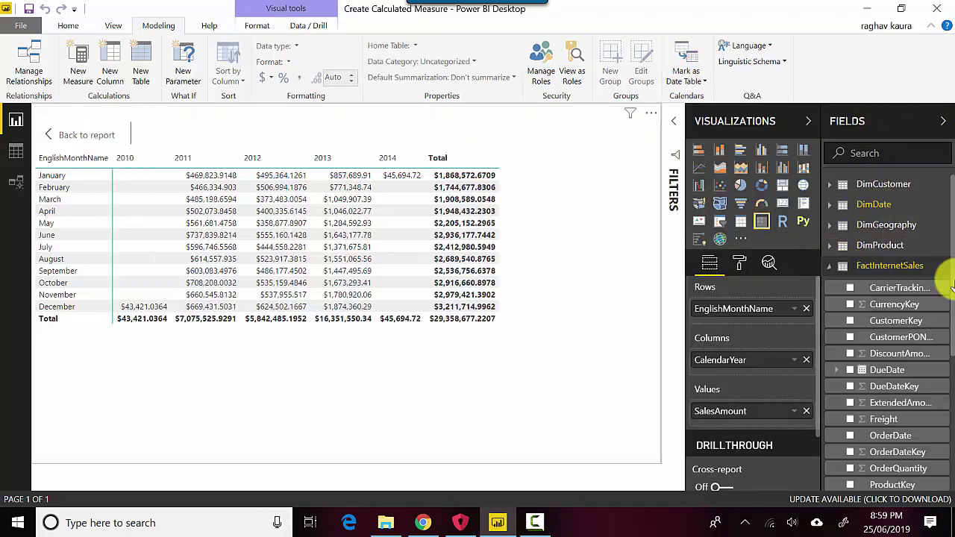
# - Add SalesAmountYTD to the matrix values beneath SalesAmount
pyautogui.moveTo(952, 224); pyautogui.dragTo(947, 366)
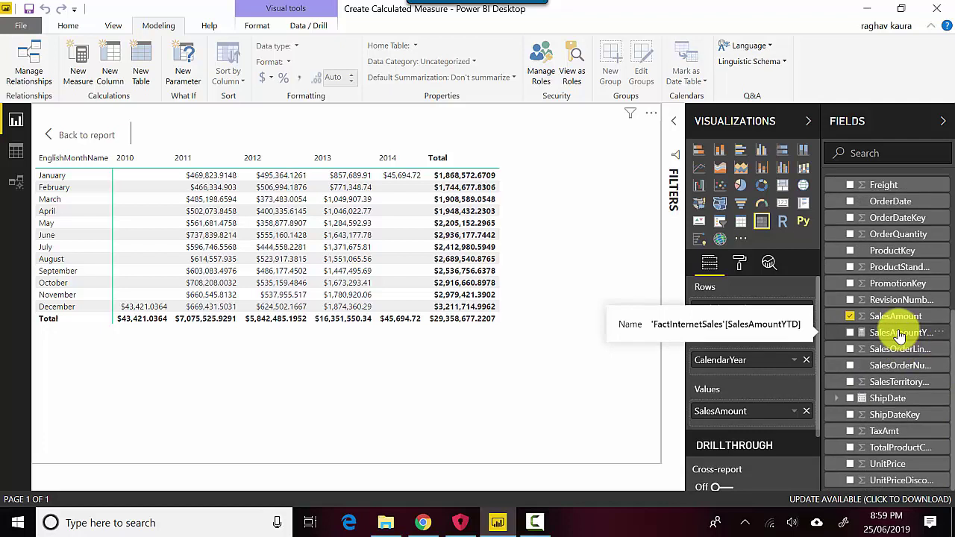
pyautogui.moveTo(900, 336); pyautogui.dragTo(750, 427)
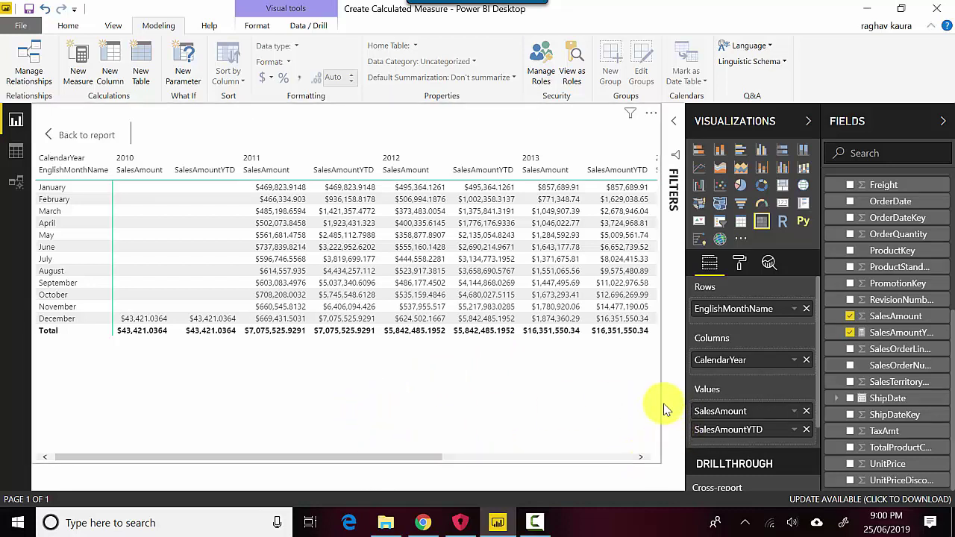
# - Return to the report page and shrink the matrix to the top of the page
pyautogui.click(512, 457)
pyautogui.click(86, 136)
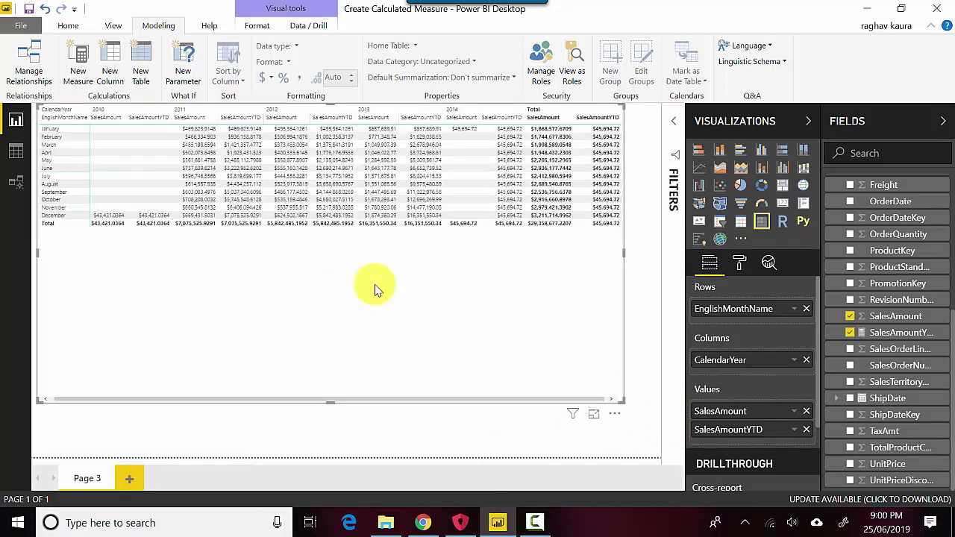
pyautogui.moveTo(330, 401); pyautogui.dragTo(330, 279)
pyautogui.click(498, 317)
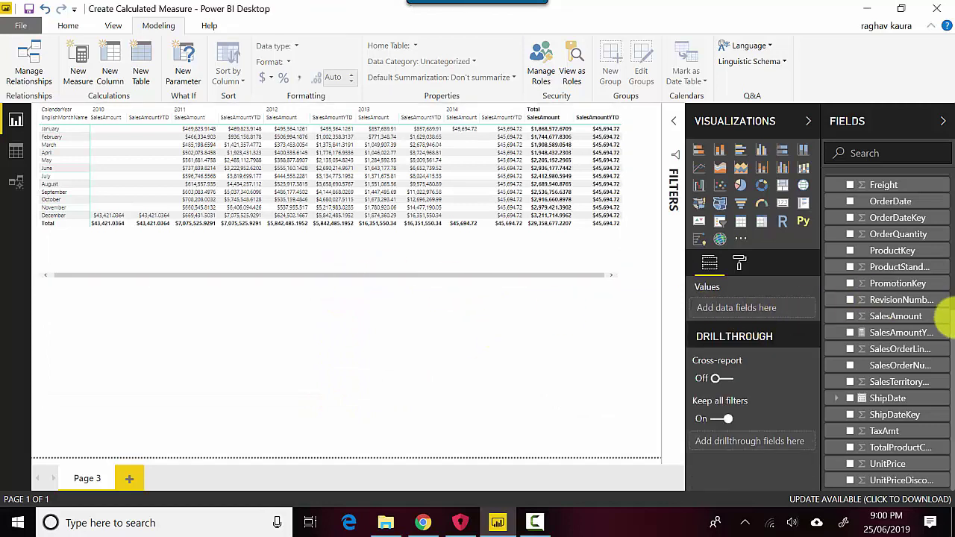
# - Add a slicer below the matrix filled with DimGeography's EnglishCountryRegionName values
pyautogui.moveTo(940, 277); pyautogui.dragTo(945, 160)
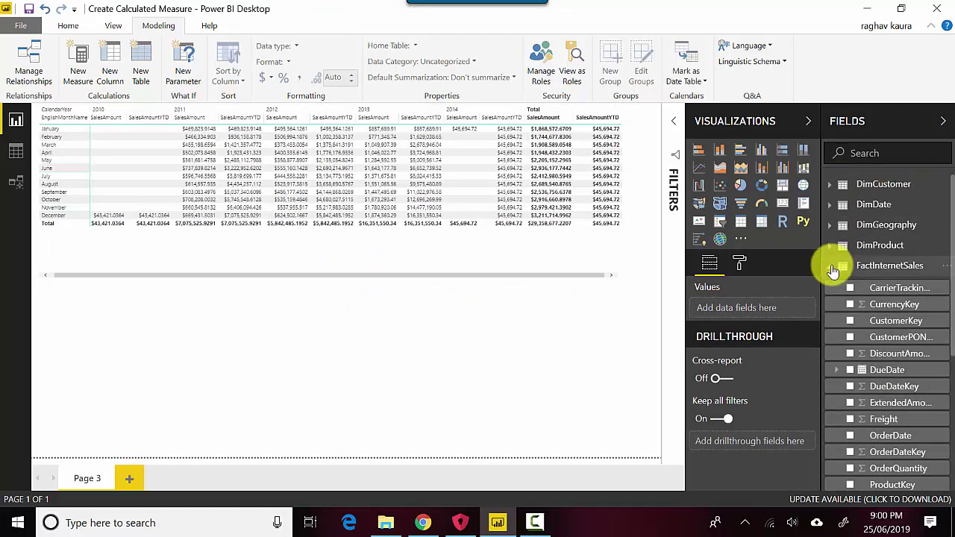
pyautogui.click(831, 266)
pyautogui.click(831, 225)
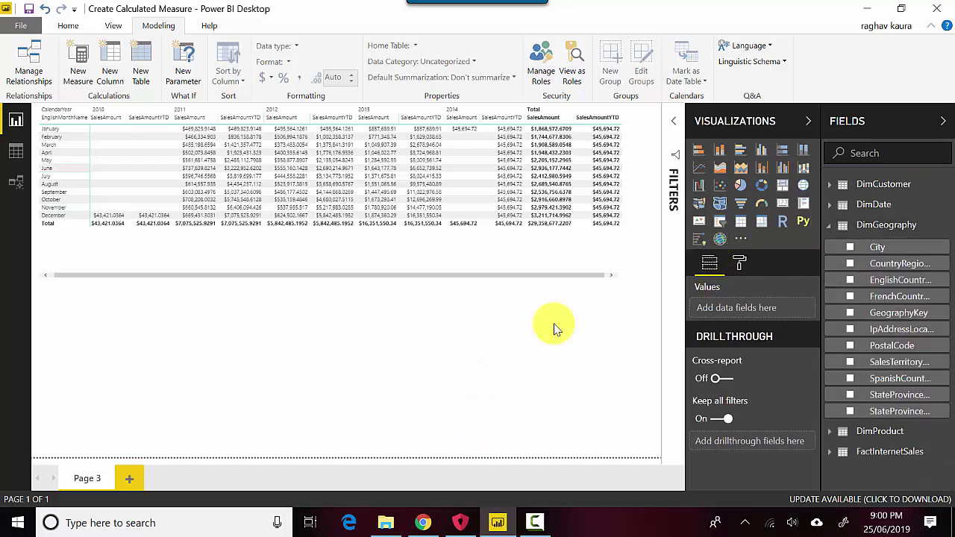
pyautogui.click(719, 220)
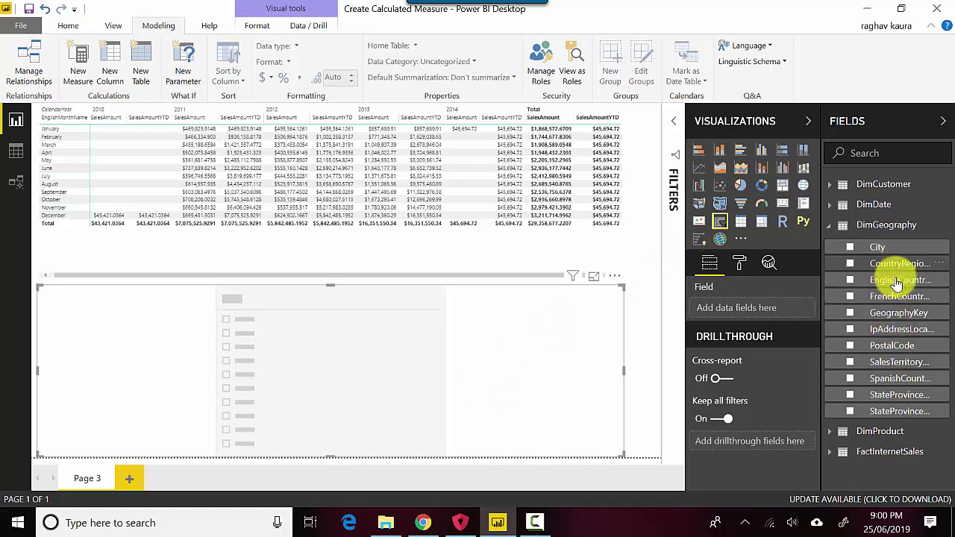
pyautogui.moveTo(896, 279); pyautogui.dragTo(462, 359)
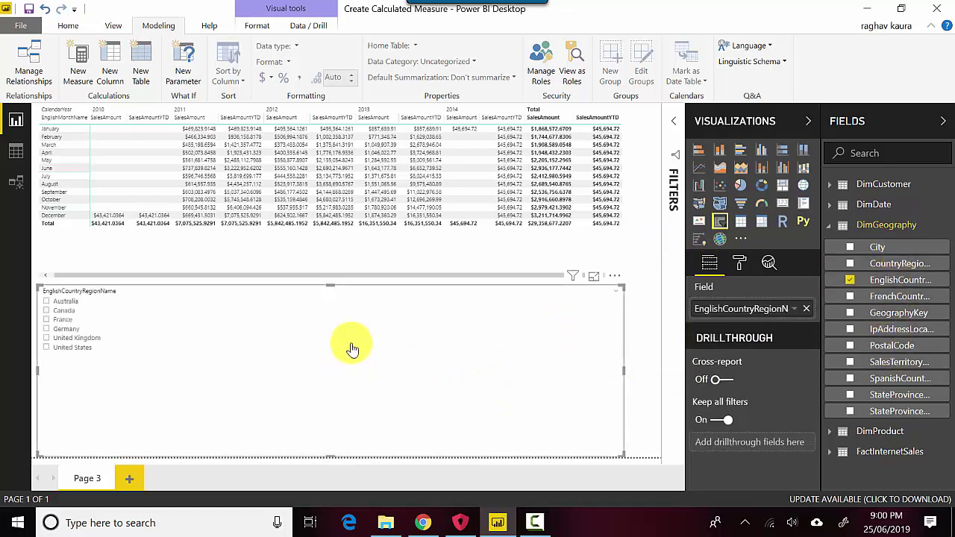
# - Filter the report to Australia in the slicer, then switch the selection to Canada
pyautogui.click(47, 302)
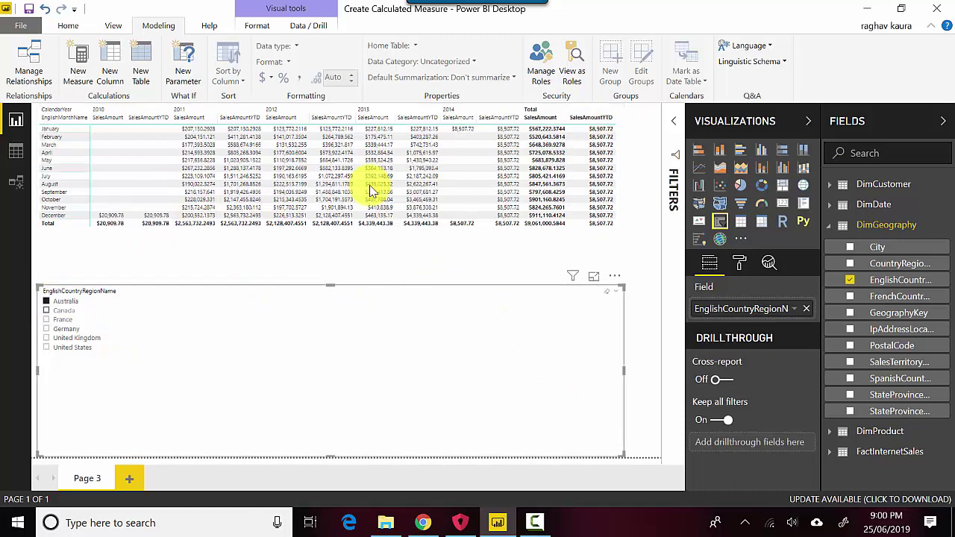
pyautogui.click(575, 261)
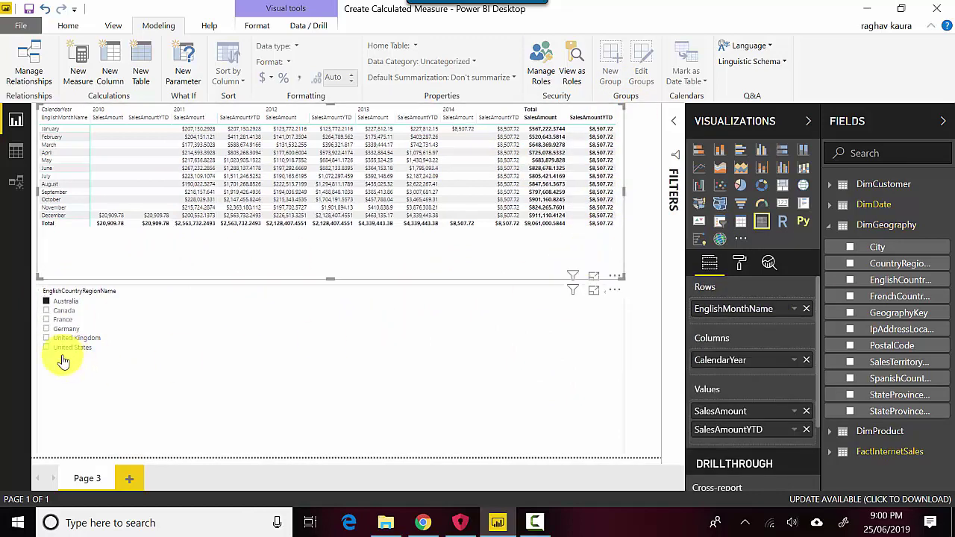
pyautogui.click(46, 310)
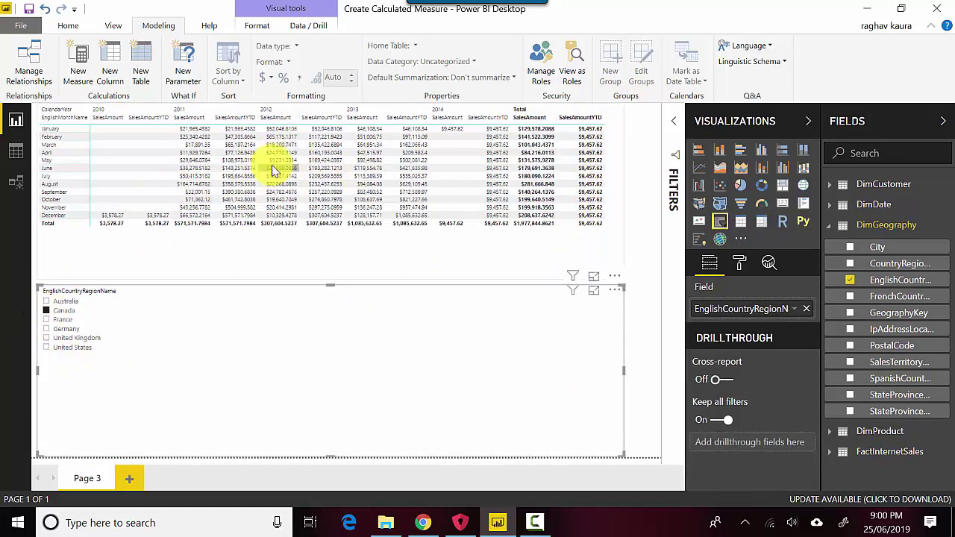